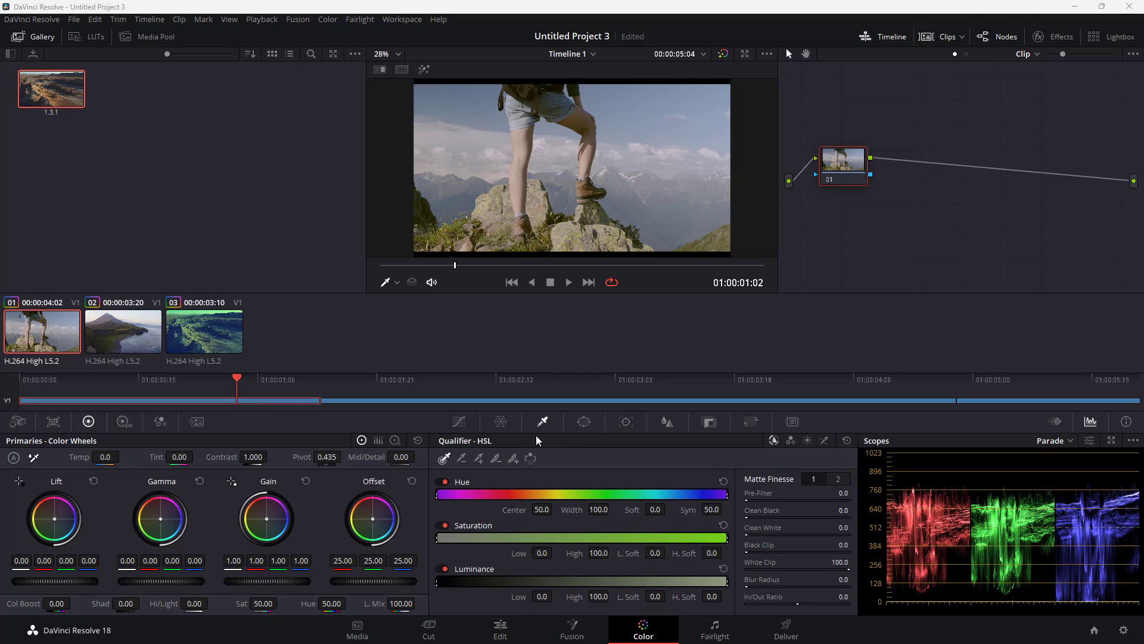
Isolate the blue sky in node 01 with the HSL qualifier picker.
{"action": "left_click", "coordinate": [459, 421]}
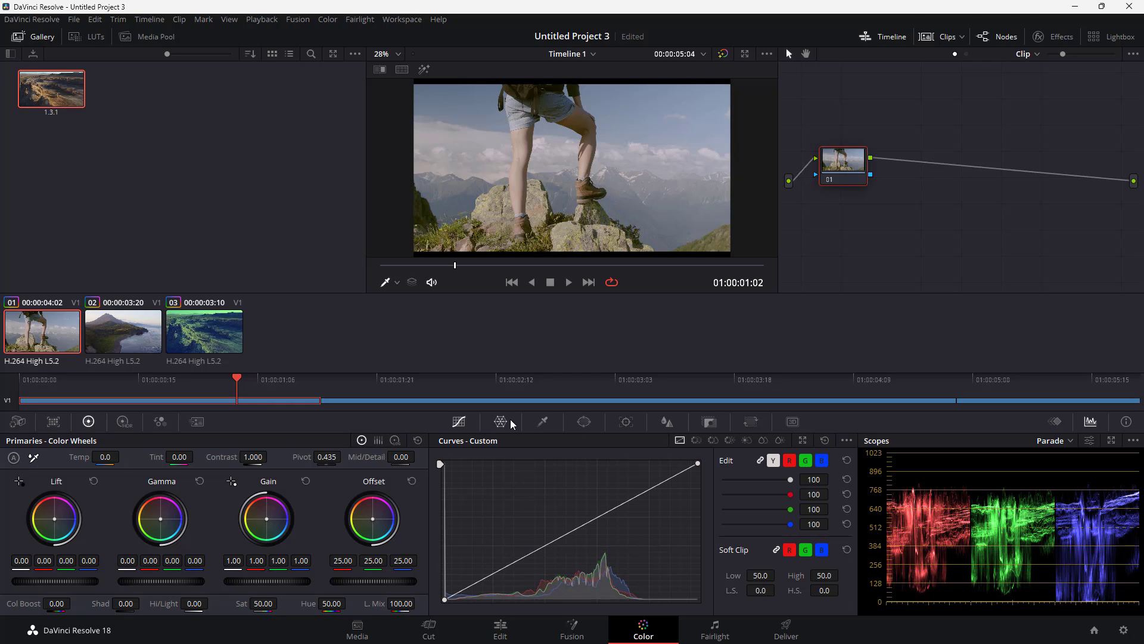
{"action": "left_click", "coordinate": [543, 422]}
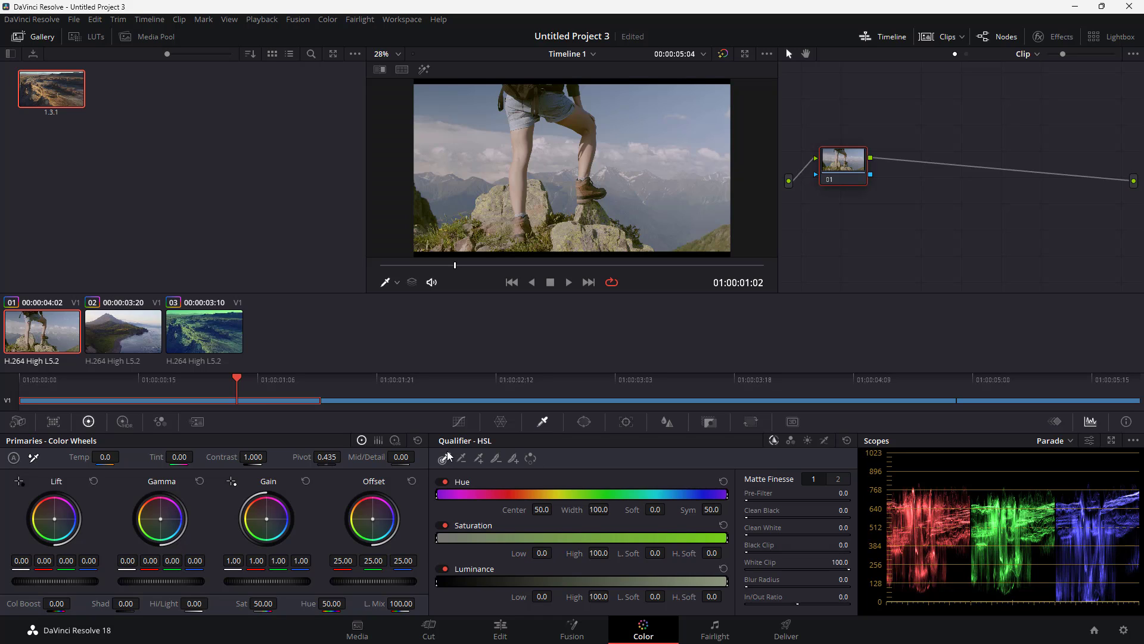
{"action": "left_click", "coordinate": [649, 106]}
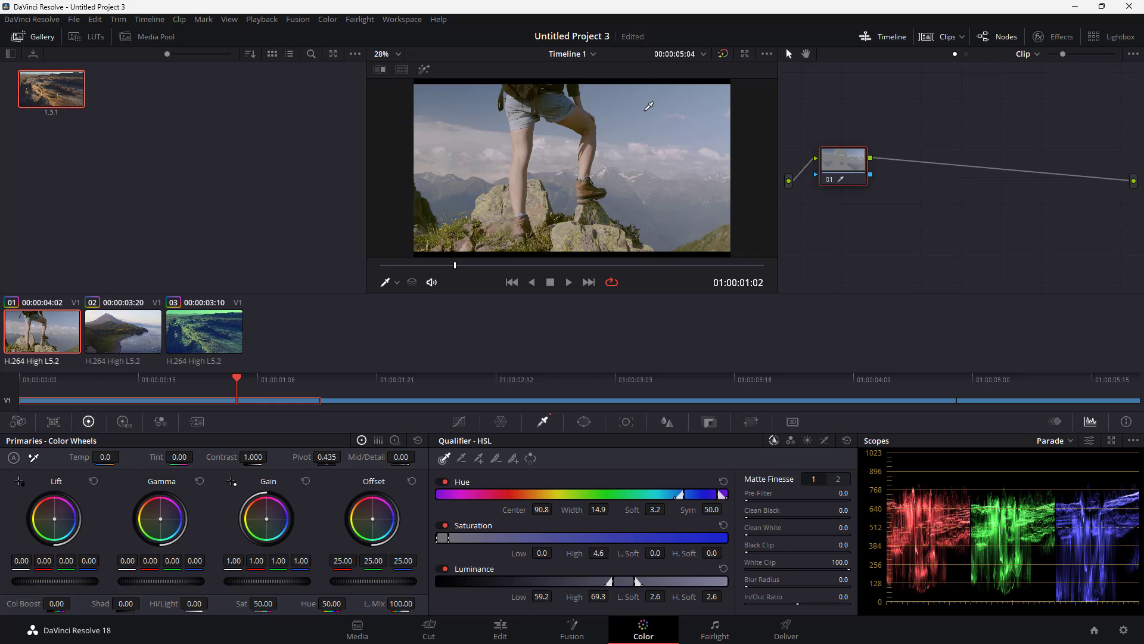
{"action": "scroll", "coordinate": [649, 106], "scroll_direction": "up", "scroll_amount": 1}
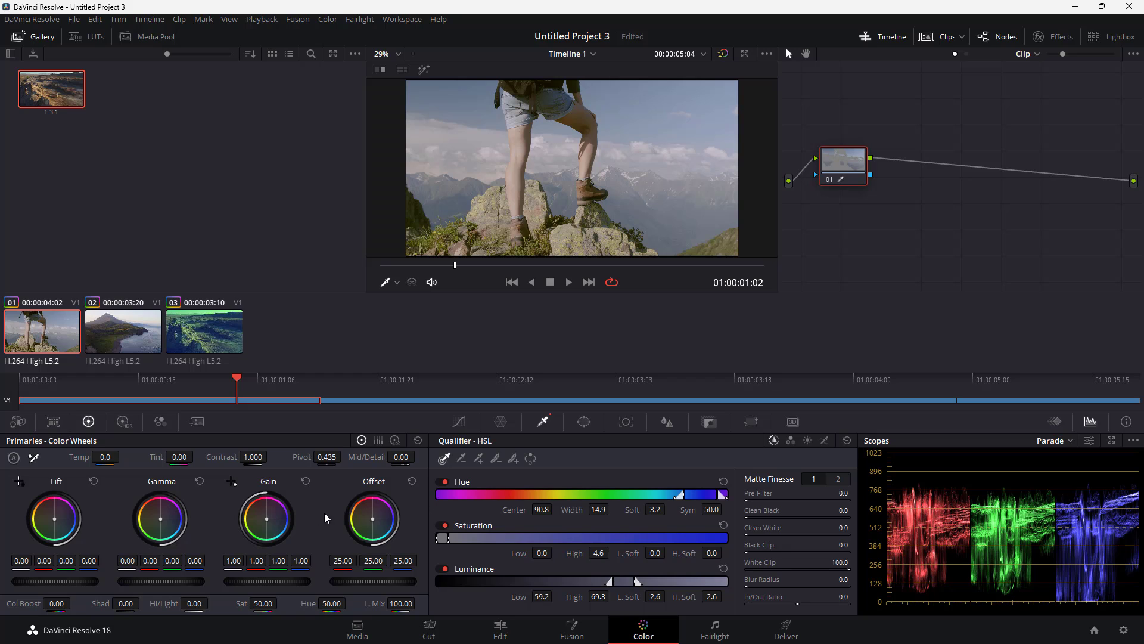
Push the Gain, Gamma and Lift wheels toward blue, Gain blue 1.33, then bypass-compare.
{"action": "left_click_drag", "start_coordinate": [270, 524], "coordinate": [270, 520]}
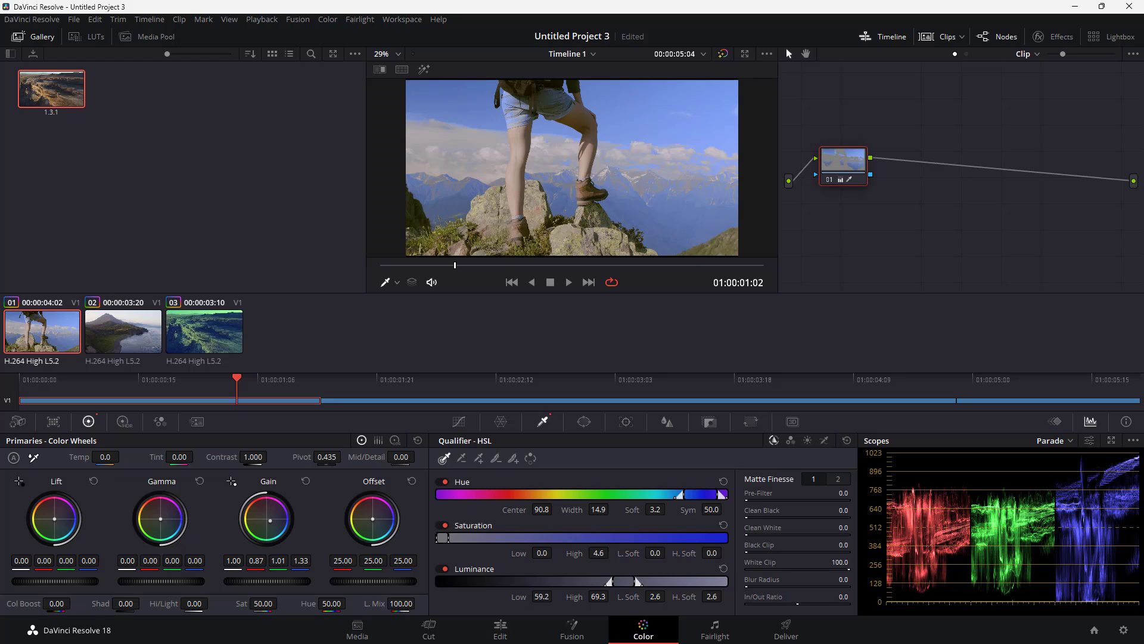
{"action": "left_click_drag", "start_coordinate": [160, 516], "coordinate": [162, 517]}
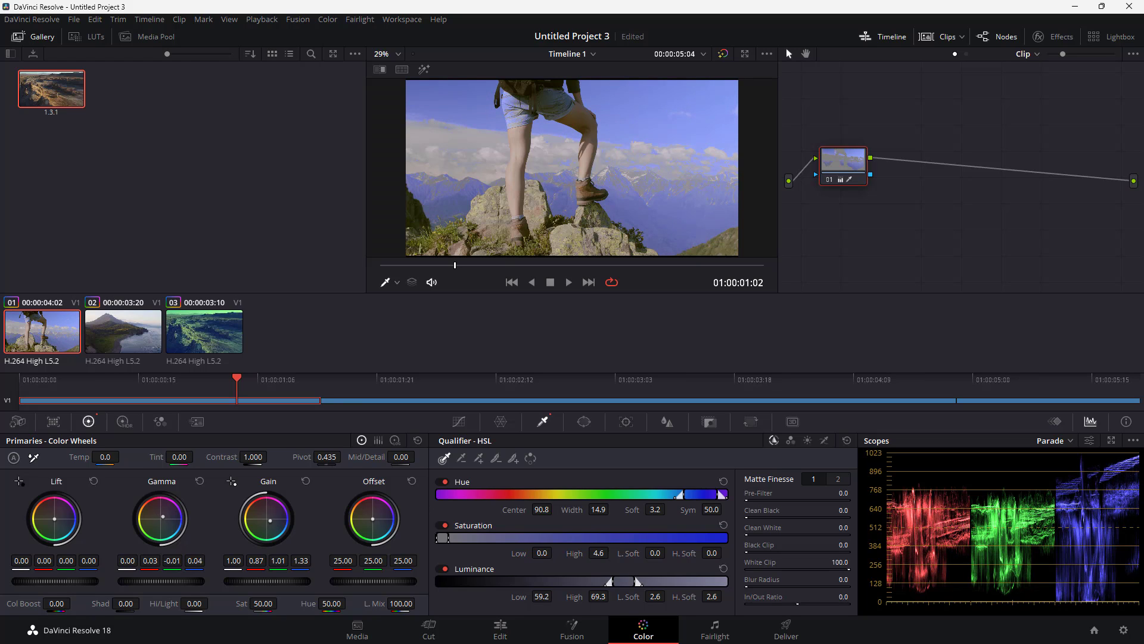
{"action": "left_click_drag", "start_coordinate": [50, 527], "coordinate": [49, 529]}
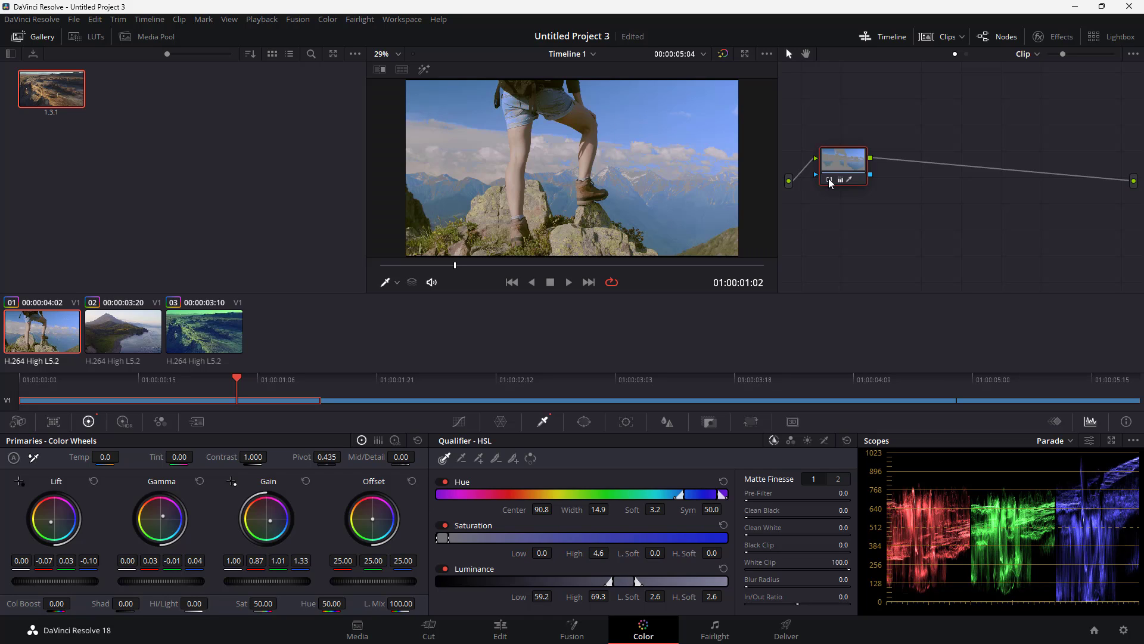
{"action": "key", "text": "ctrl+d"}
{"action": "key", "text": "ctrl+d"}
Undo the accidental rock resample and place new corrector node 02 right of node 01.
{"action": "left_click", "coordinate": [540, 246]}
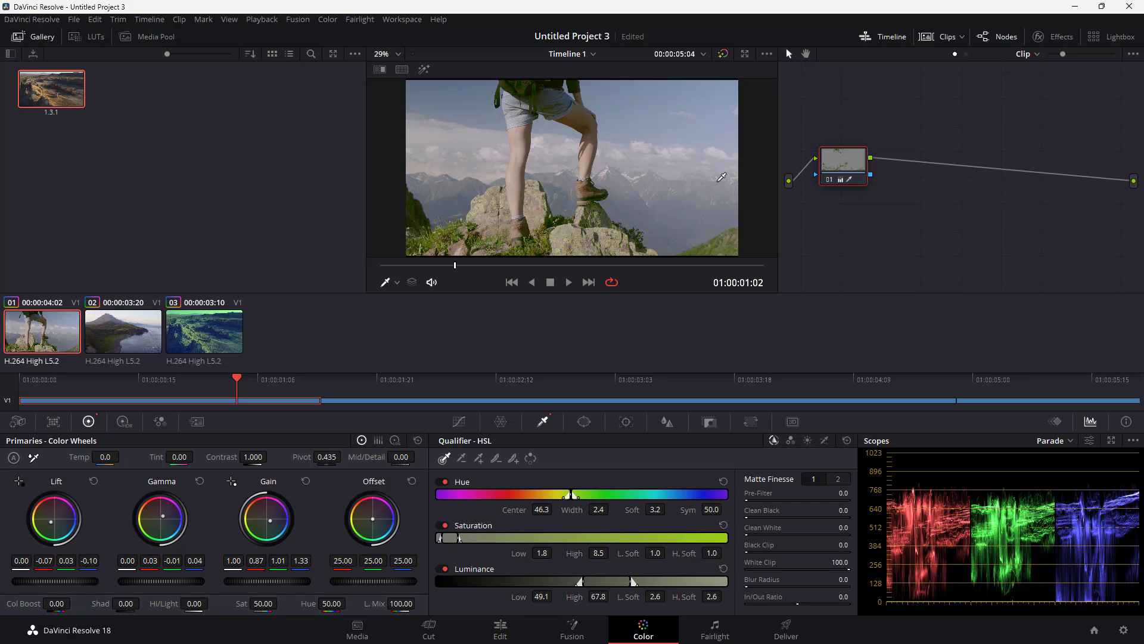
{"action": "key", "text": "ctrl+z"}
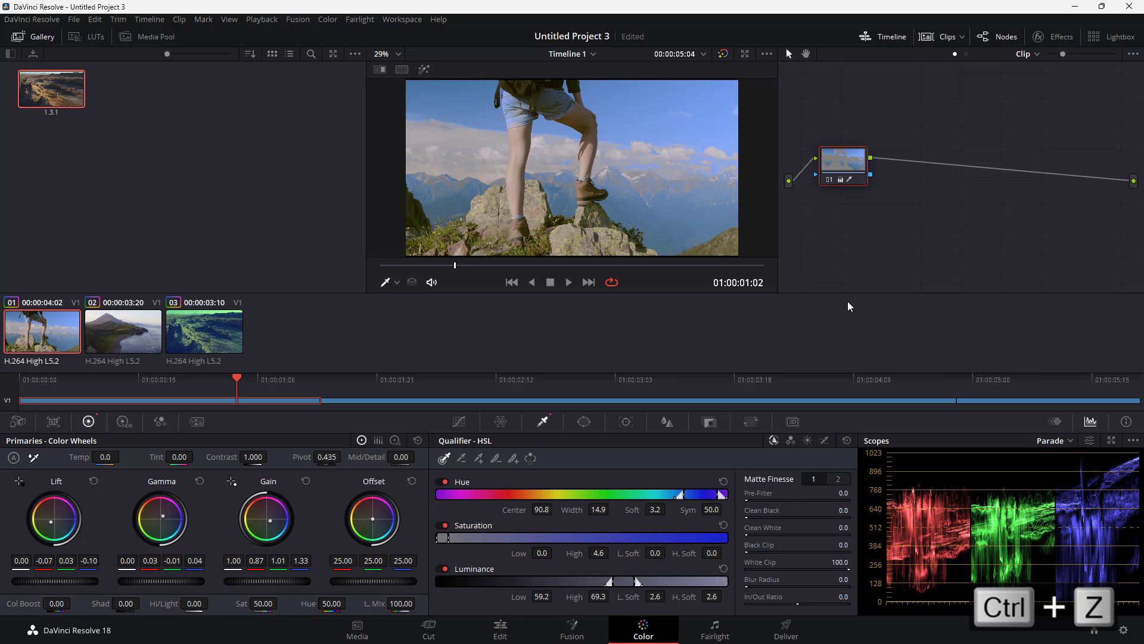
{"action": "right_click", "coordinate": [889, 206]}
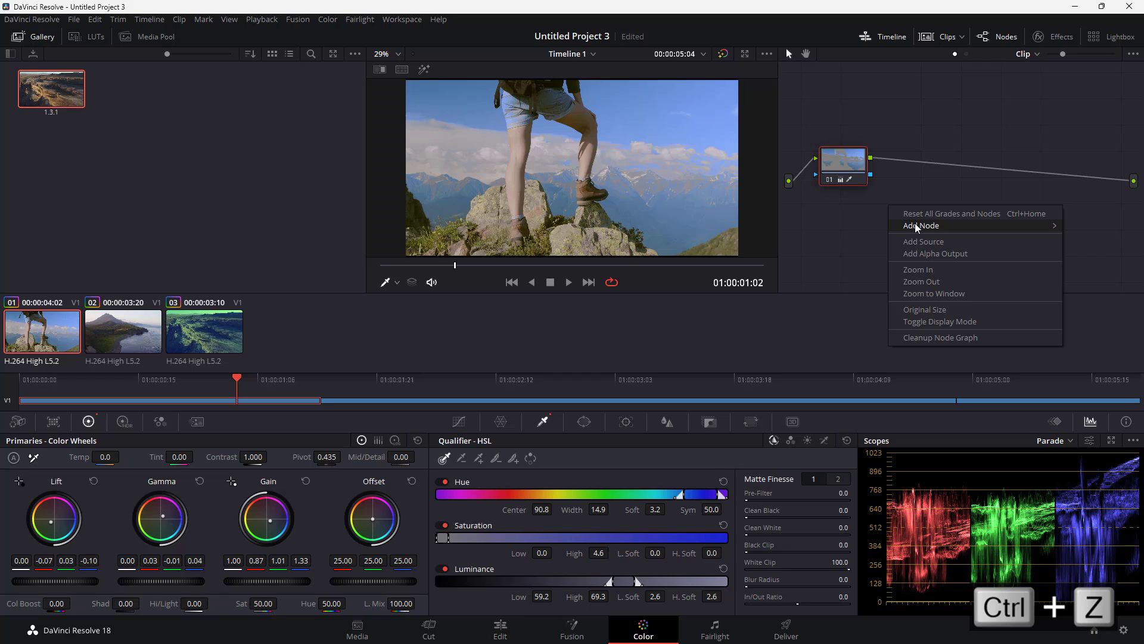
{"action": "left_click", "coordinate": [881, 226]}
{"action": "left_click_drag", "start_coordinate": [944, 192], "coordinate": [972, 184]}
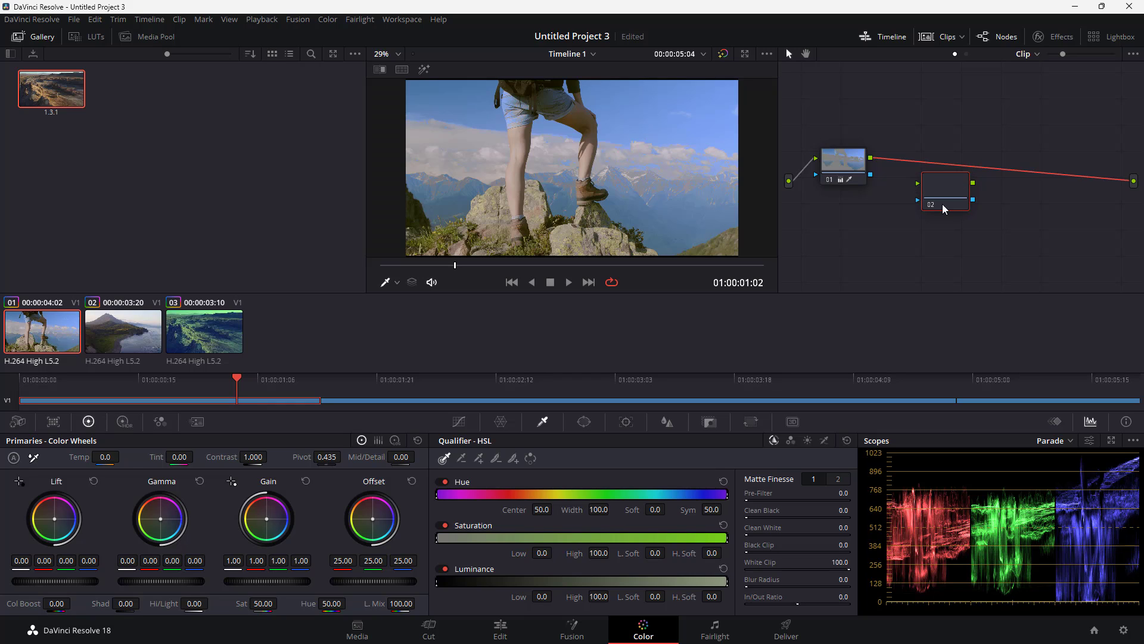
Wire node 01's output into node 02 and align node 02 level with node 01.
{"action": "key", "text": "Delete"}
{"action": "left_click_drag", "start_coordinate": [869, 159], "coordinate": [1133, 181]}
{"action": "left_click_drag", "start_coordinate": [945, 203], "coordinate": [945, 161]}
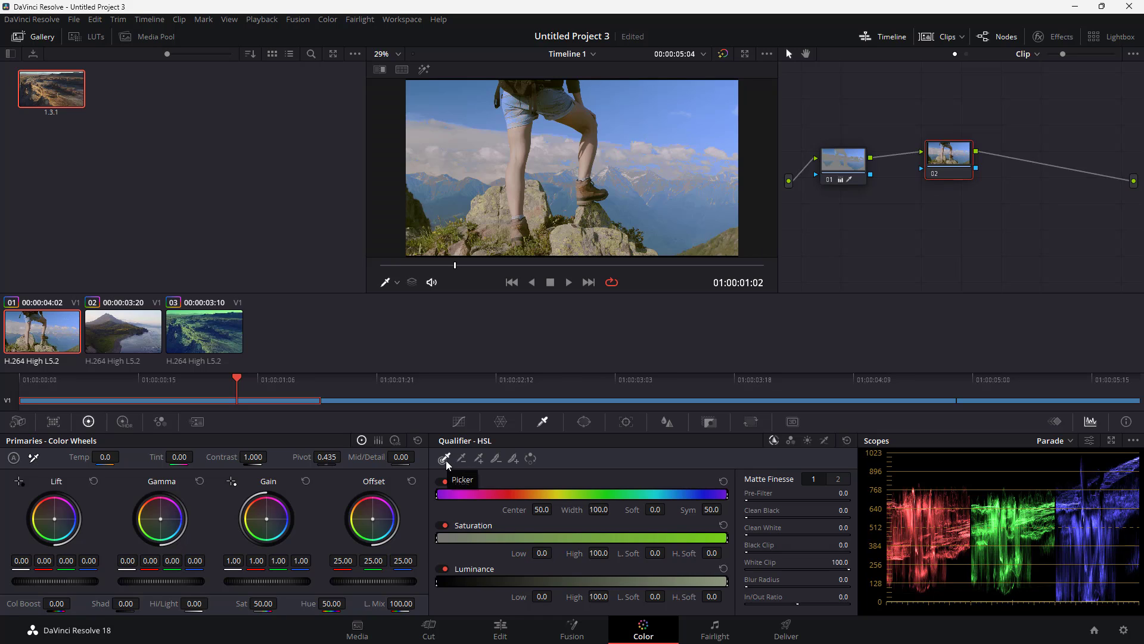
Qualify the grass in node 02, refine Hue/Sat/Lum ranges, and set Gamma to -0.10/0.03/0.01.
{"action": "left_click", "coordinate": [538, 241]}
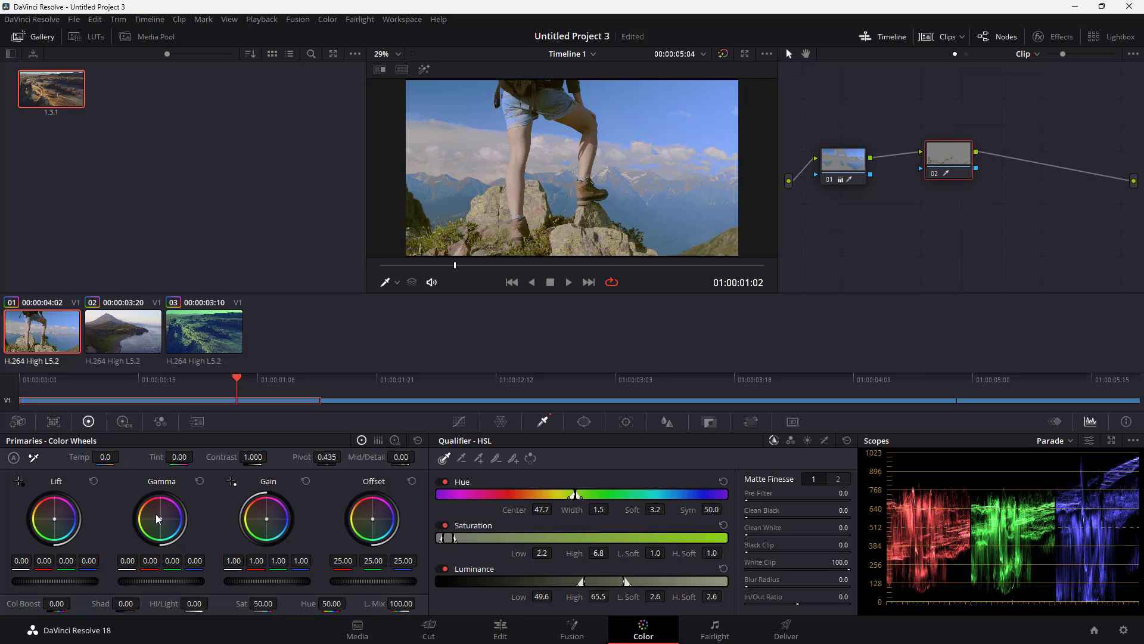
{"action": "mouse_move", "coordinate": [163, 516]}
{"action": "left_mouse_down"}
{"action": "mouse_move", "coordinate": [178, 510]}
{"action": "mouse_move", "coordinate": [173, 500]}
{"action": "mouse_move", "coordinate": [156, 528]}
{"action": "left_mouse_up"}
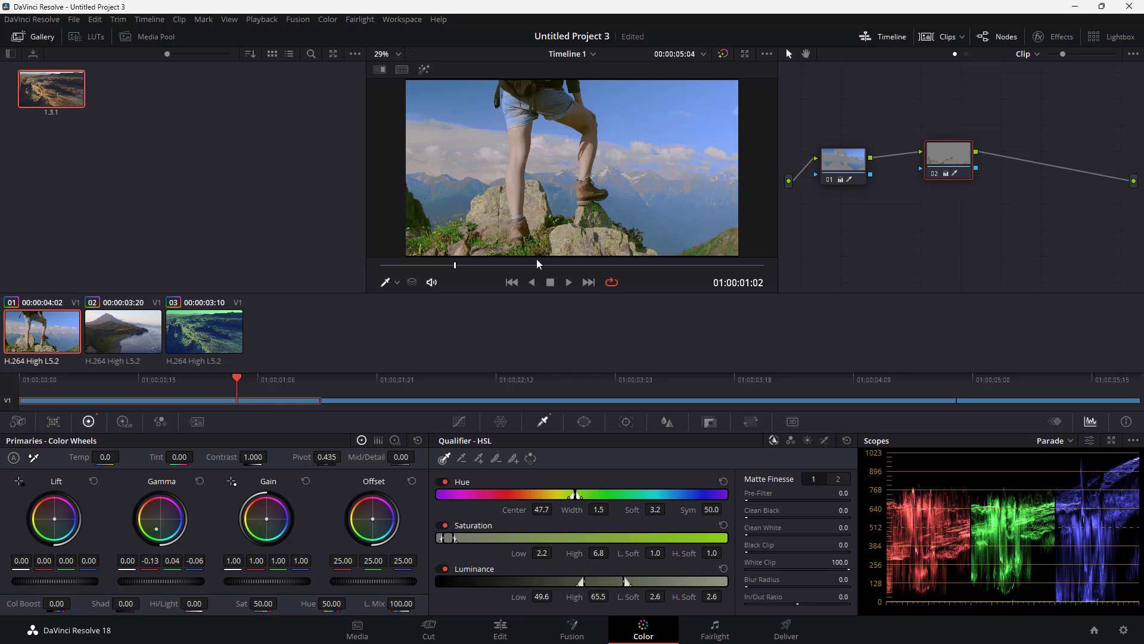
{"action": "left_click_drag", "start_coordinate": [463, 542], "coordinate": [437, 537]}
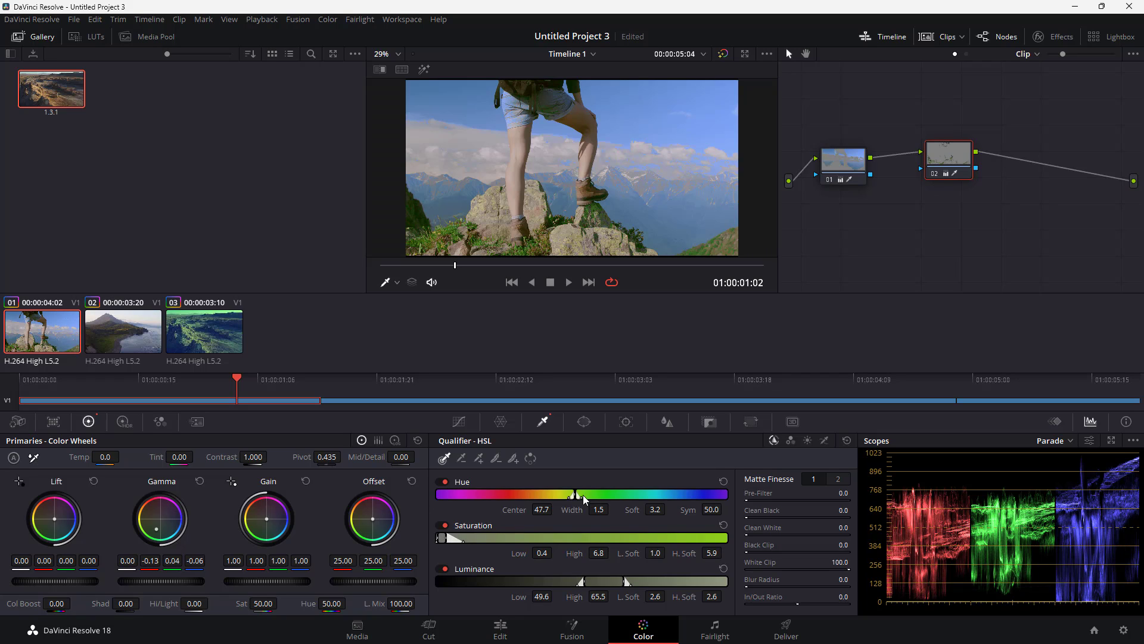
{"action": "mouse_move", "coordinate": [579, 495]}
{"action": "left_mouse_down"}
{"action": "mouse_move", "coordinate": [559, 497]}
{"action": "mouse_move", "coordinate": [570, 495]}
{"action": "left_mouse_up"}
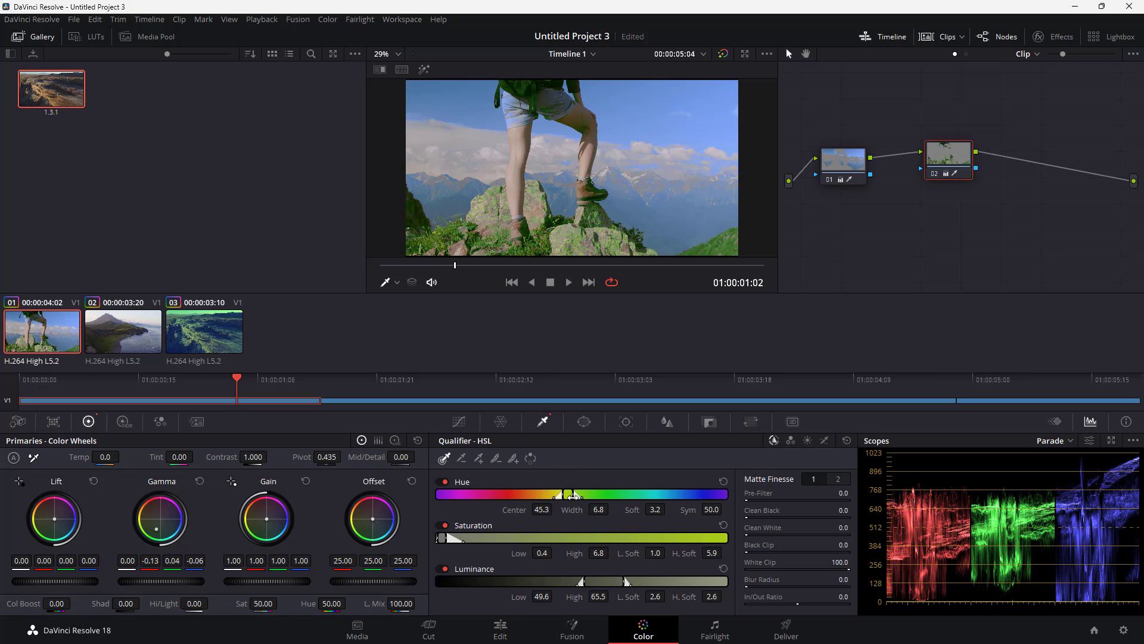
{"action": "mouse_move", "coordinate": [611, 583]}
{"action": "left_mouse_down"}
{"action": "mouse_move", "coordinate": [636, 584]}
{"action": "mouse_move", "coordinate": [595, 584]}
{"action": "left_mouse_up"}
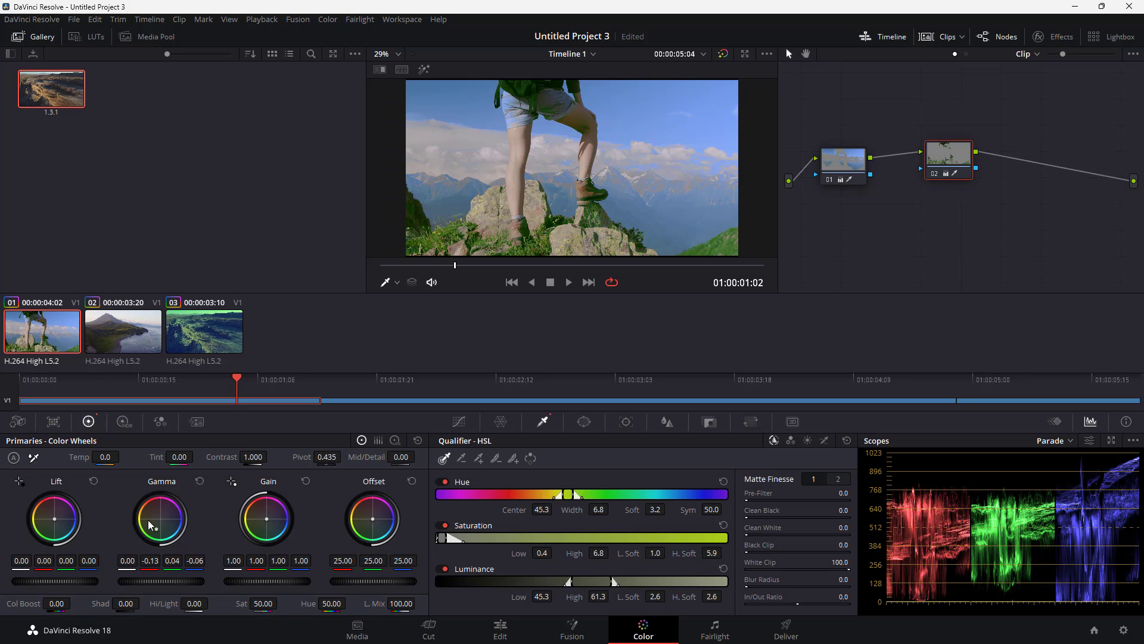
{"action": "left_click_drag", "start_coordinate": [156, 528], "coordinate": [162, 526]}
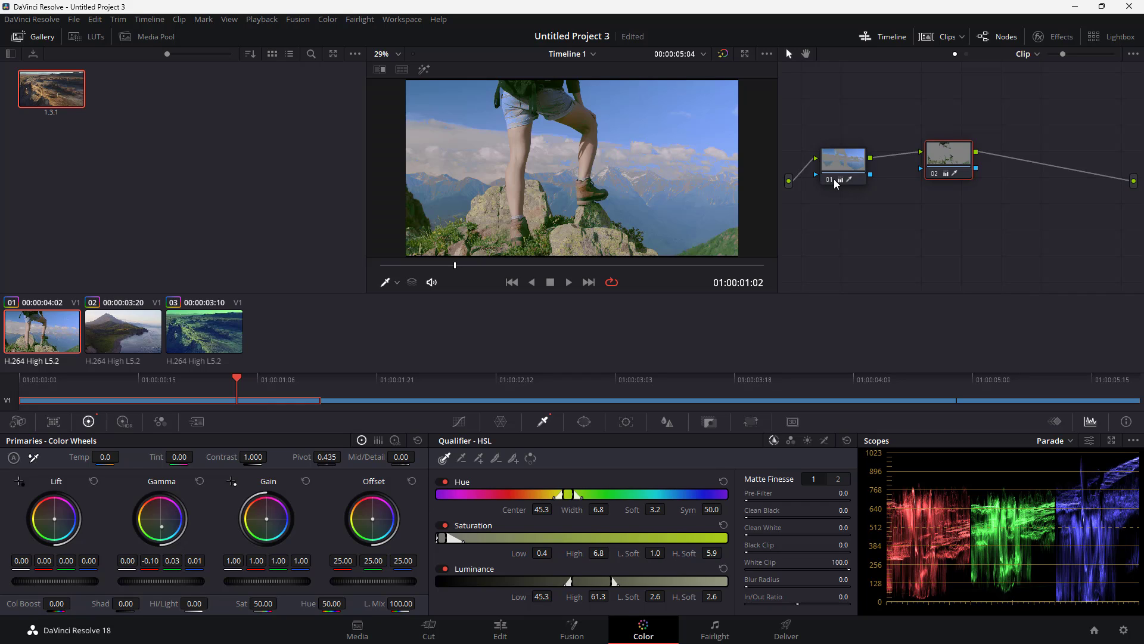
Disable and re-enable node 02 to compare the grade with and without it.
{"action": "left_click", "coordinate": [936, 176]}
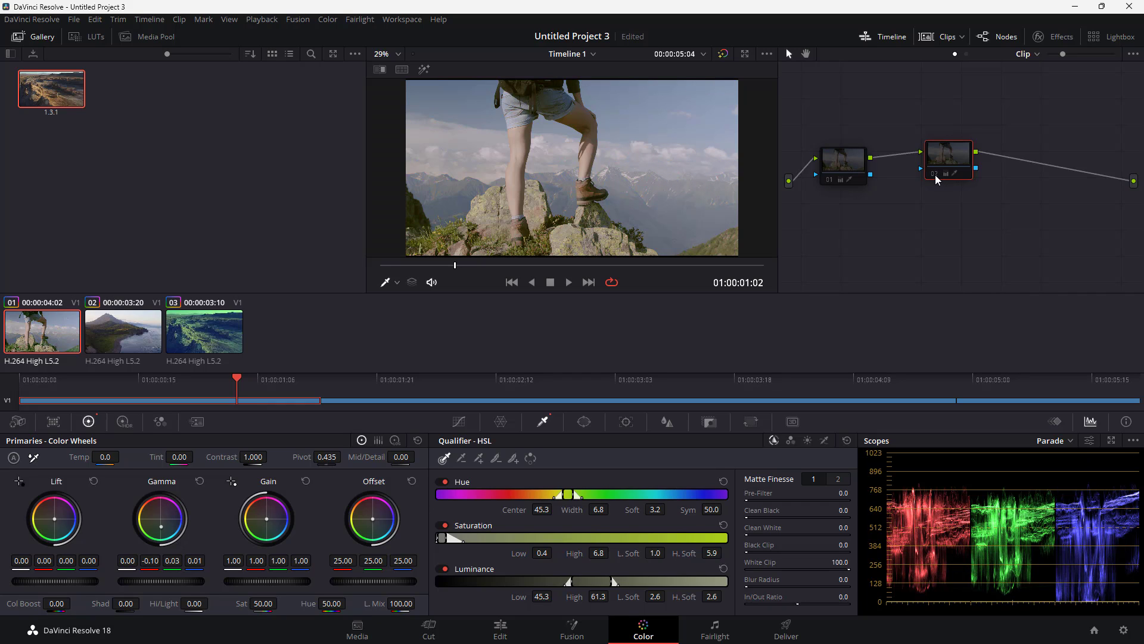
{"action": "left_click", "coordinate": [827, 180]}
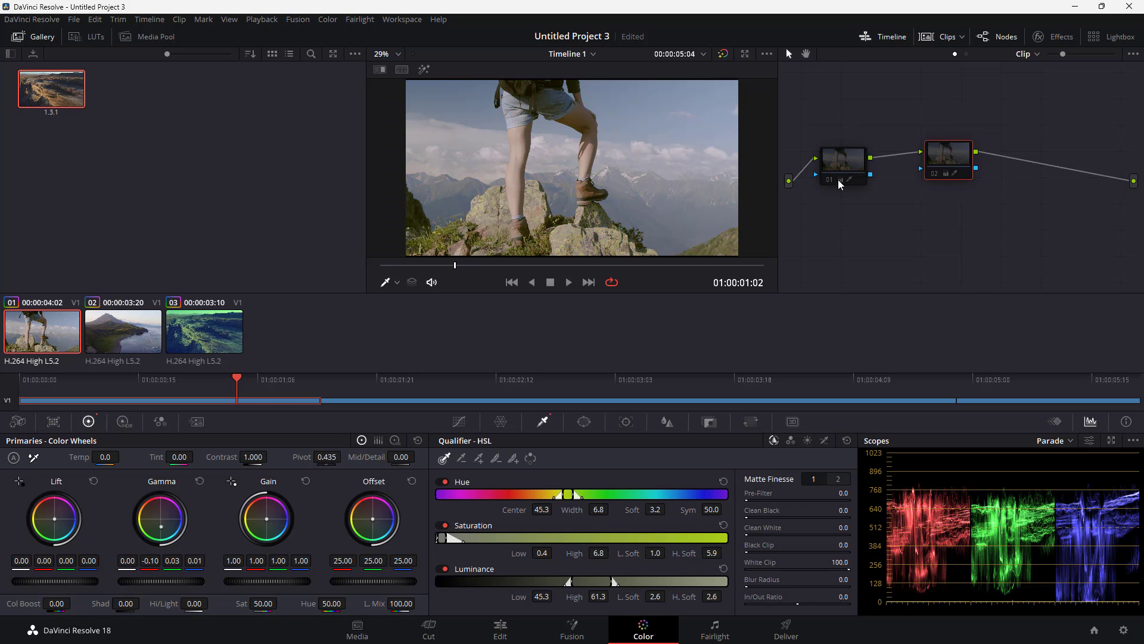
{"action": "left_click", "coordinate": [936, 174]}
Add corrector node 03 after node 02 and delete node 02's link to the output.
{"action": "right_click", "coordinate": [1013, 184]}
{"action": "mouse_move", "coordinate": [1006, 202]}
{"action": "left_click", "coordinate": [907, 209]}
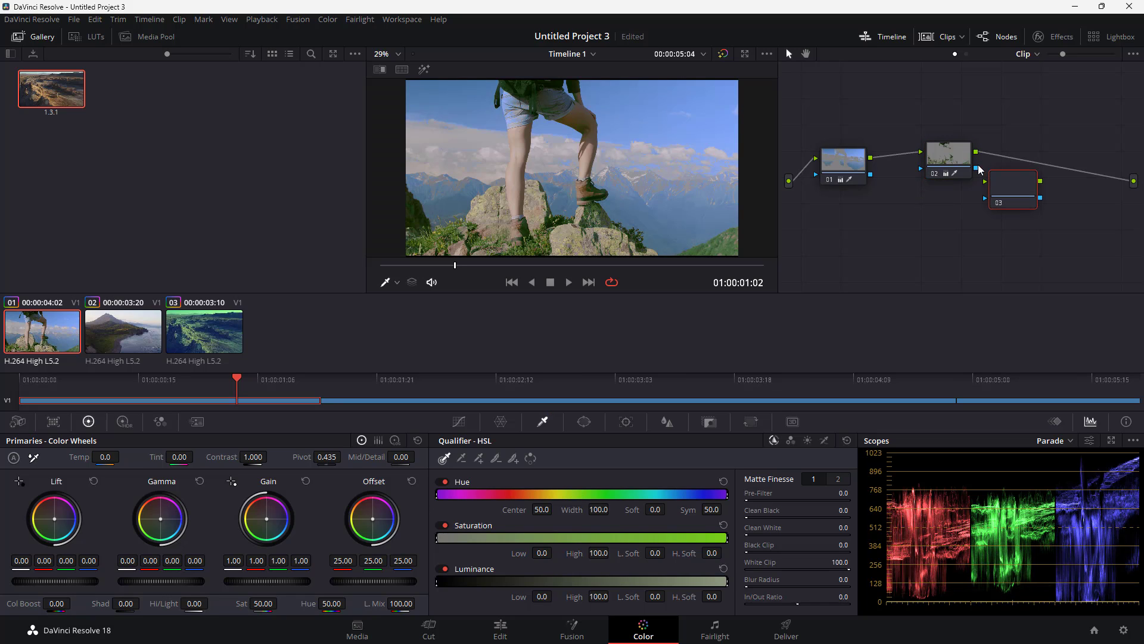
{"action": "key", "text": "ctrl+z"}
{"action": "right_click", "coordinate": [961, 153]}
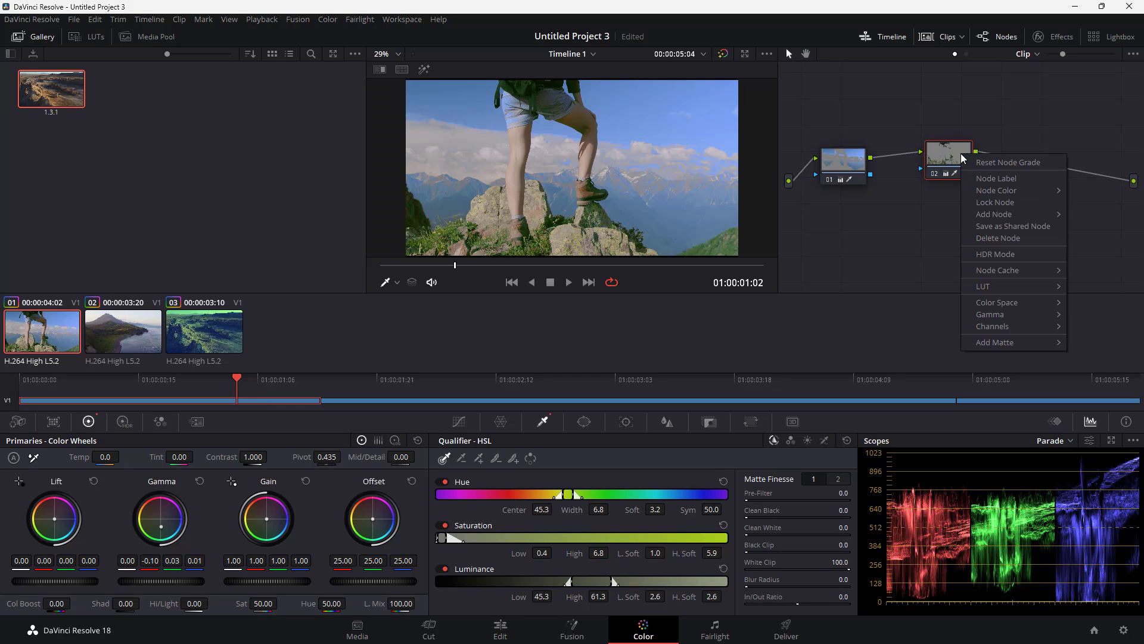
{"action": "left_click", "coordinate": [1012, 137]}
{"action": "right_click", "coordinate": [972, 141]}
{"action": "mouse_move", "coordinate": [1019, 157]}
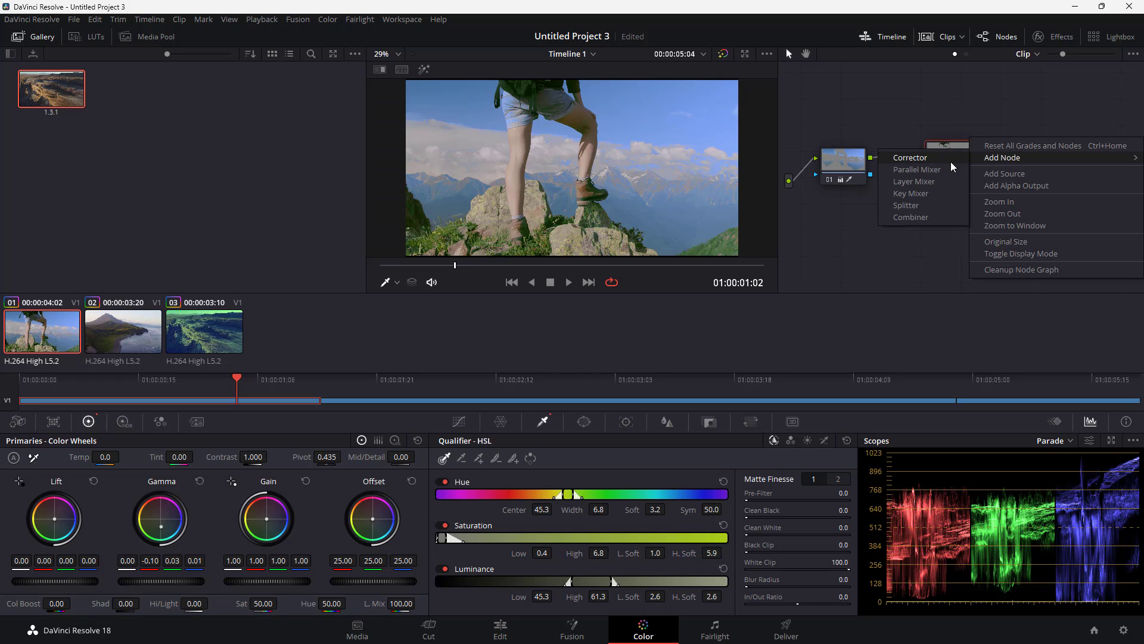
{"action": "left_click", "coordinate": [950, 162]}
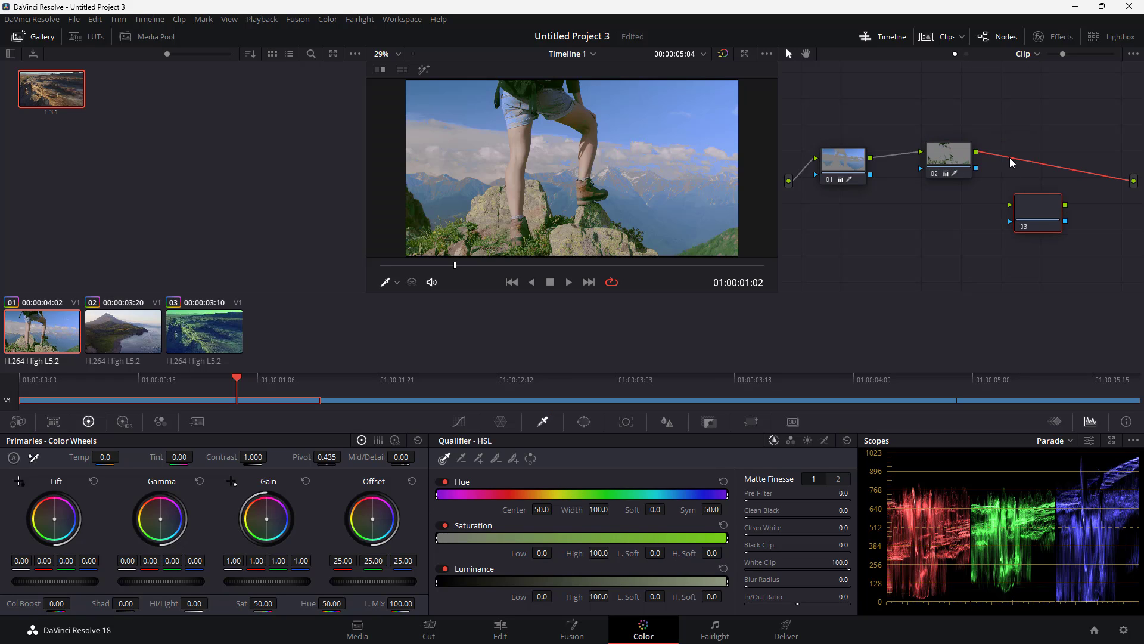
{"action": "left_click", "coordinate": [1017, 156]}
{"action": "key", "text": "Delete"}
Wire node 02 into node 03, sample the image, and raise Gain to 1.05, 0.97, 1.12.
{"action": "left_click_drag", "start_coordinate": [975, 152], "coordinate": [1133, 180]}
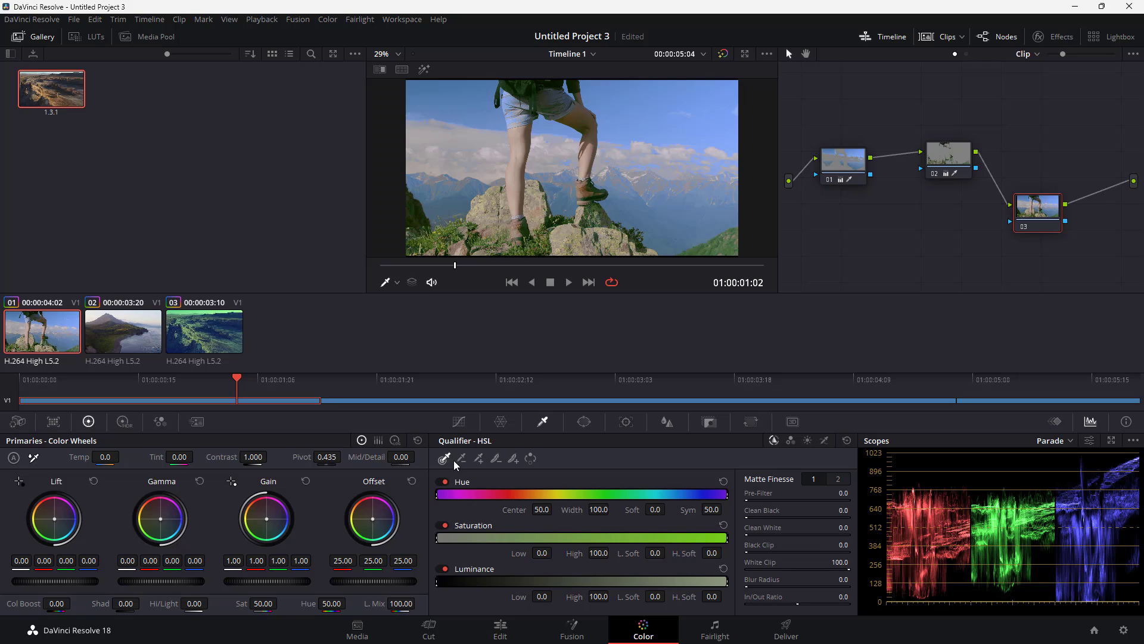
{"action": "left_click", "coordinate": [524, 131]}
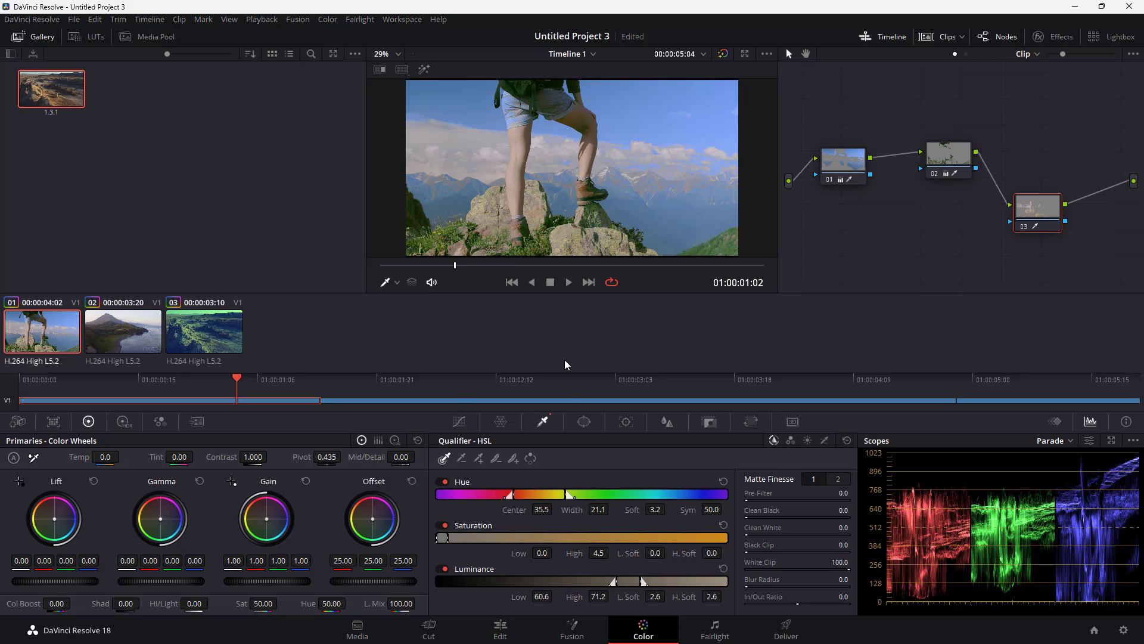
{"action": "mouse_move", "coordinate": [267, 519]}
{"action": "left_mouse_down"}
{"action": "mouse_move", "coordinate": [285, 510]}
{"action": "mouse_move", "coordinate": [270, 523]}
{"action": "left_mouse_up"}
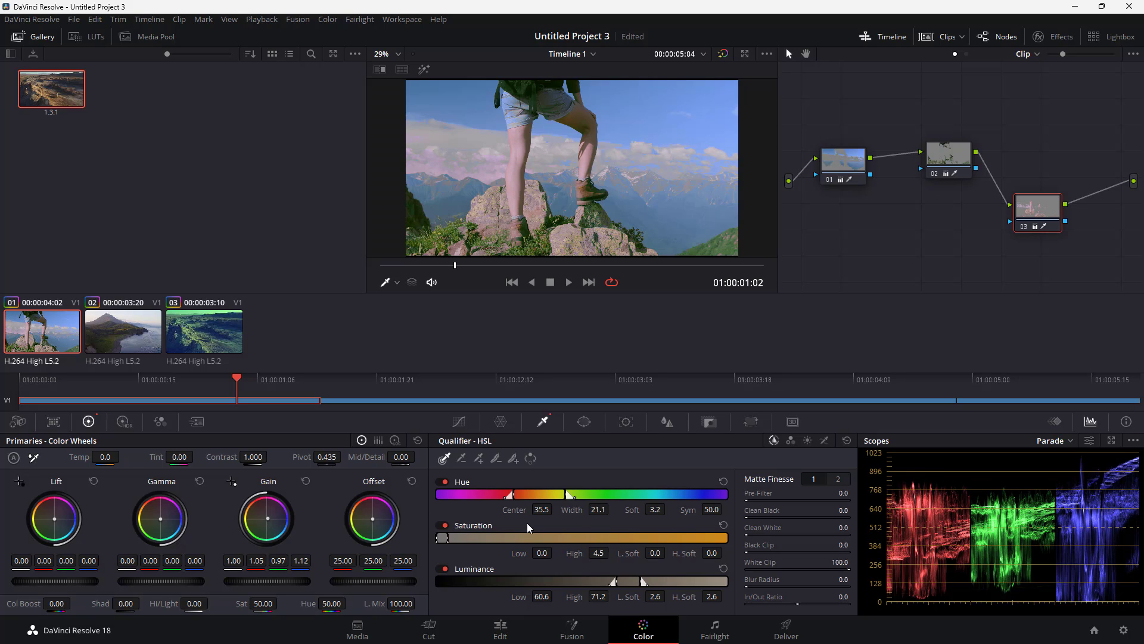
Refine node 03's qualifier with leg samples and add-picker samples to cover the skin tones.
{"action": "left_click", "coordinate": [461, 462]}
{"action": "left_click", "coordinate": [590, 147]}
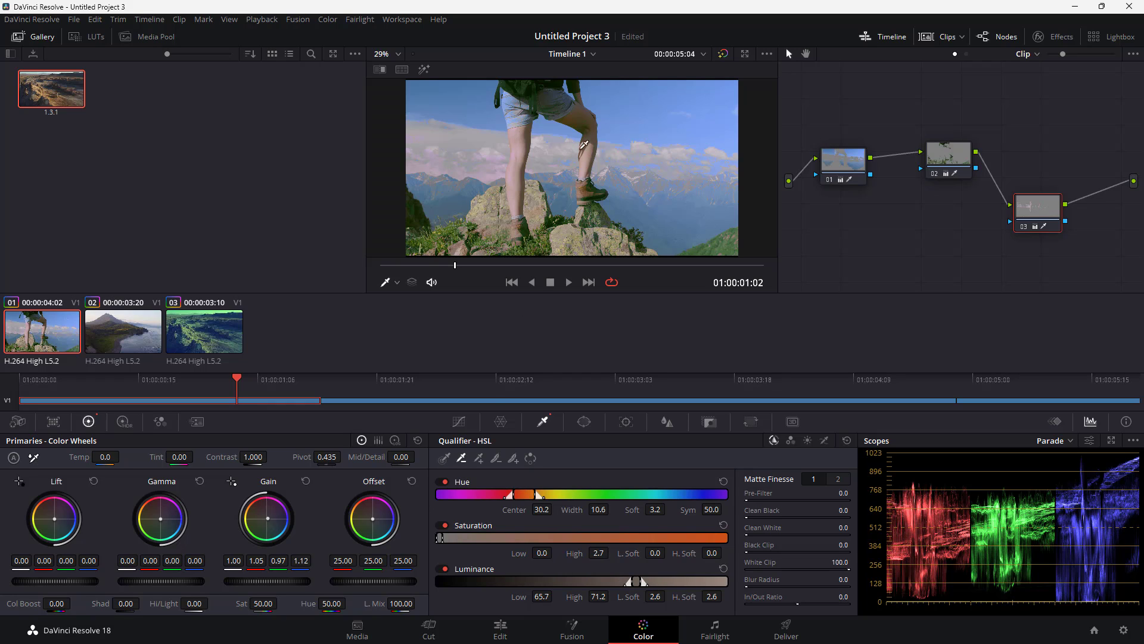
{"action": "left_click", "coordinate": [519, 169]}
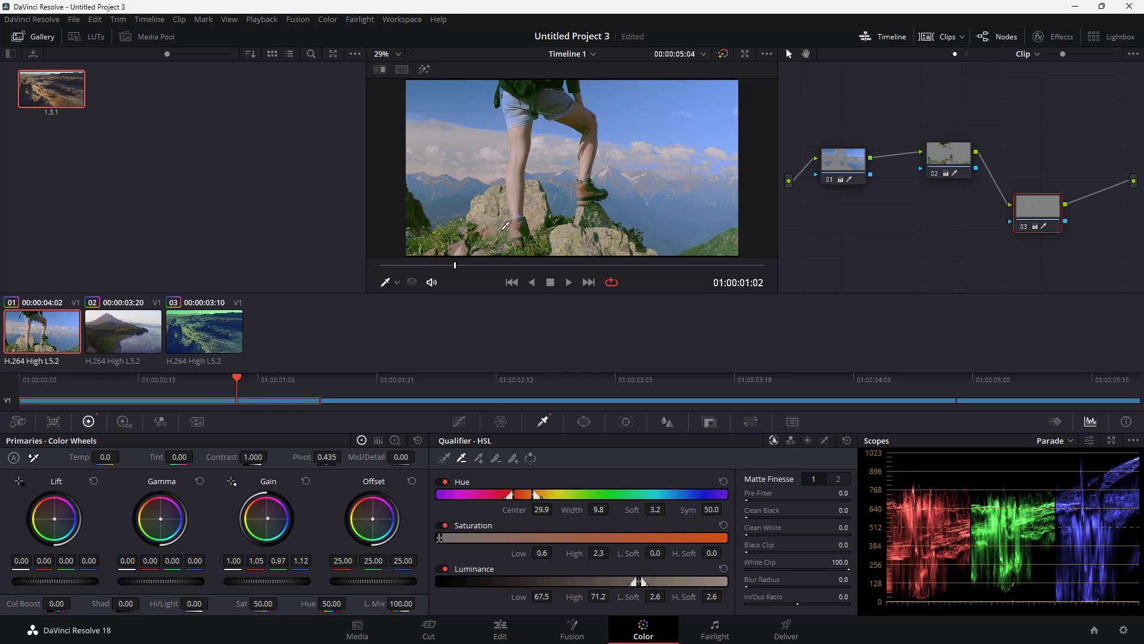
{"action": "left_click", "coordinate": [514, 168]}
{"action": "left_click", "coordinate": [479, 458]}
{"action": "left_click", "coordinate": [520, 144]}
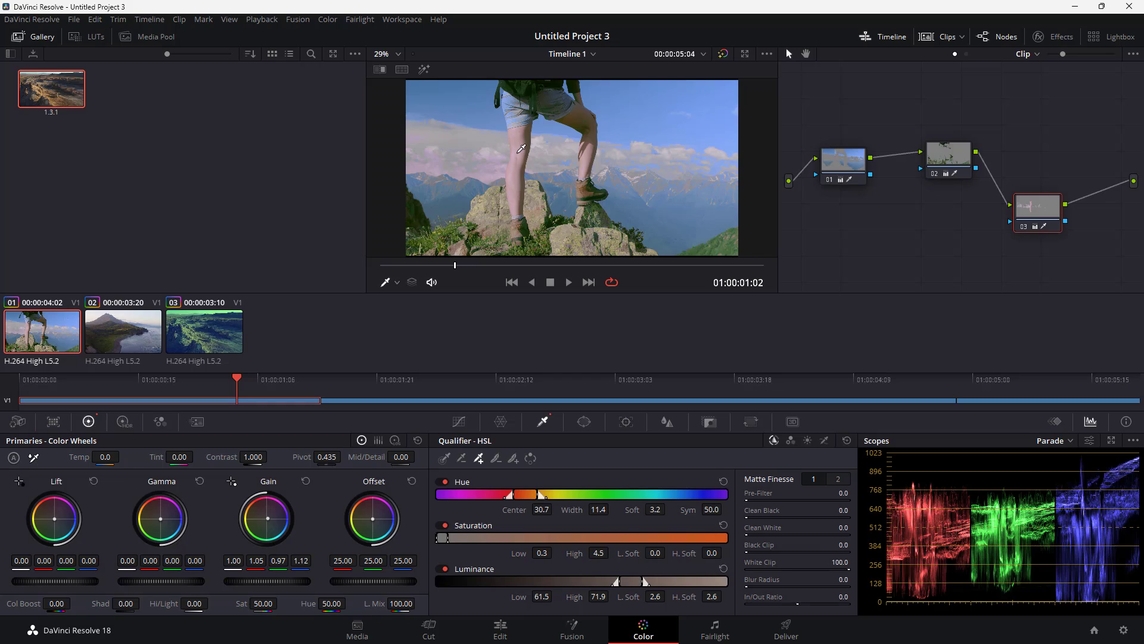
{"action": "left_click", "coordinate": [584, 113]}
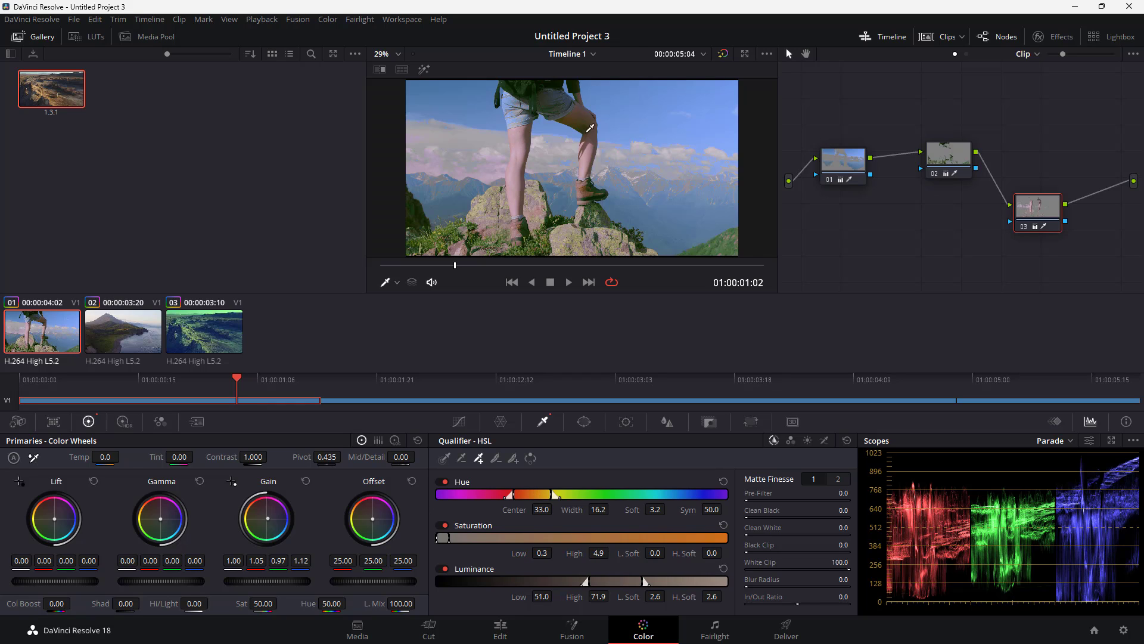
{"action": "left_click", "coordinate": [523, 203]}
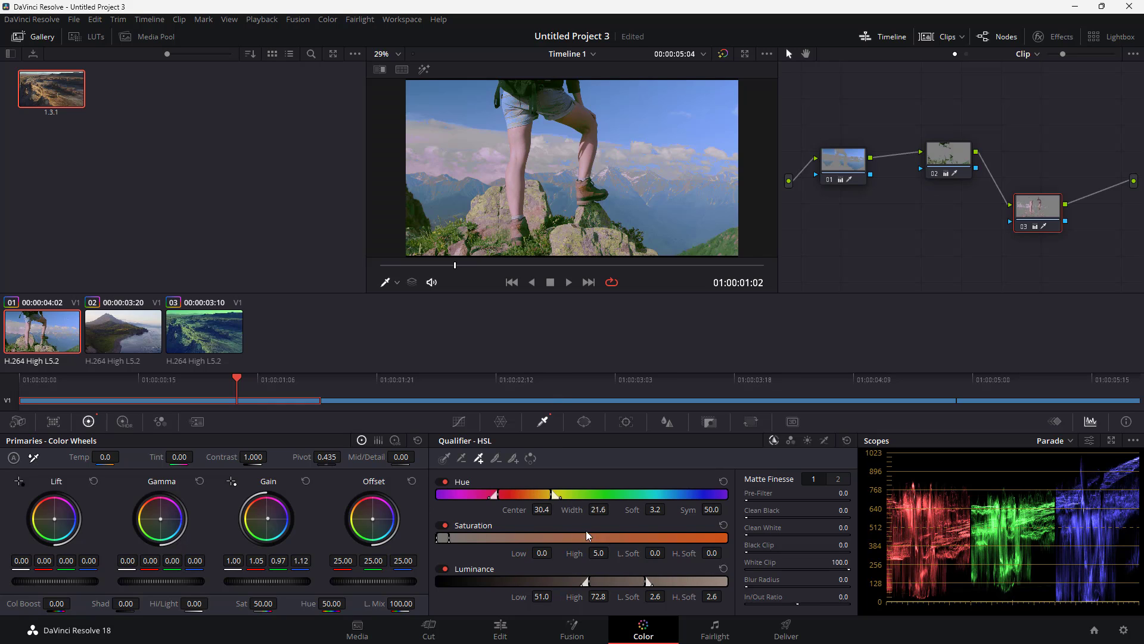
Set the skin qualifier's Hue Soft and Luminance L. Soft and H. Soft to 0.0.
{"action": "left_click", "coordinate": [496, 459]}
{"action": "left_click", "coordinate": [585, 169]}
{"action": "left_click", "coordinate": [513, 459]}
Toggle Invert on and off to check the matte, leaving it un-inverted.
{"action": "left_click", "coordinate": [534, 462]}
{"action": "left_click", "coordinate": [534, 462]}
{"action": "left_click", "coordinate": [534, 462]}
{"action": "left_click", "coordinate": [534, 462]}
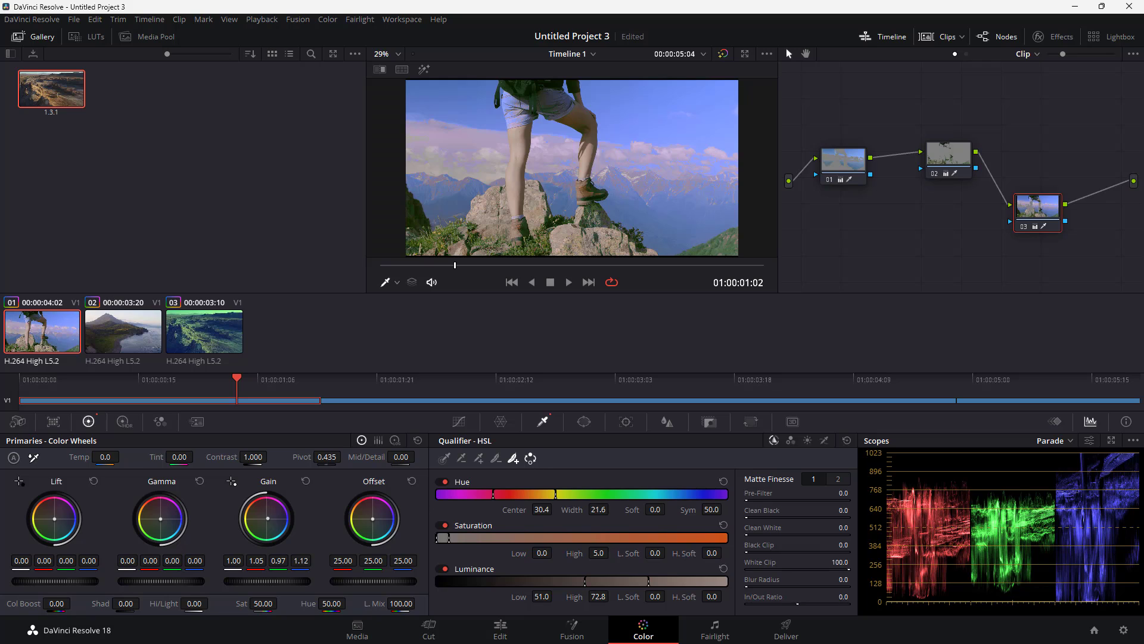
{"action": "left_click", "coordinate": [531, 463]}
{"action": "left_click", "coordinate": [532, 463]}
{"action": "left_click", "coordinate": [531, 463]}
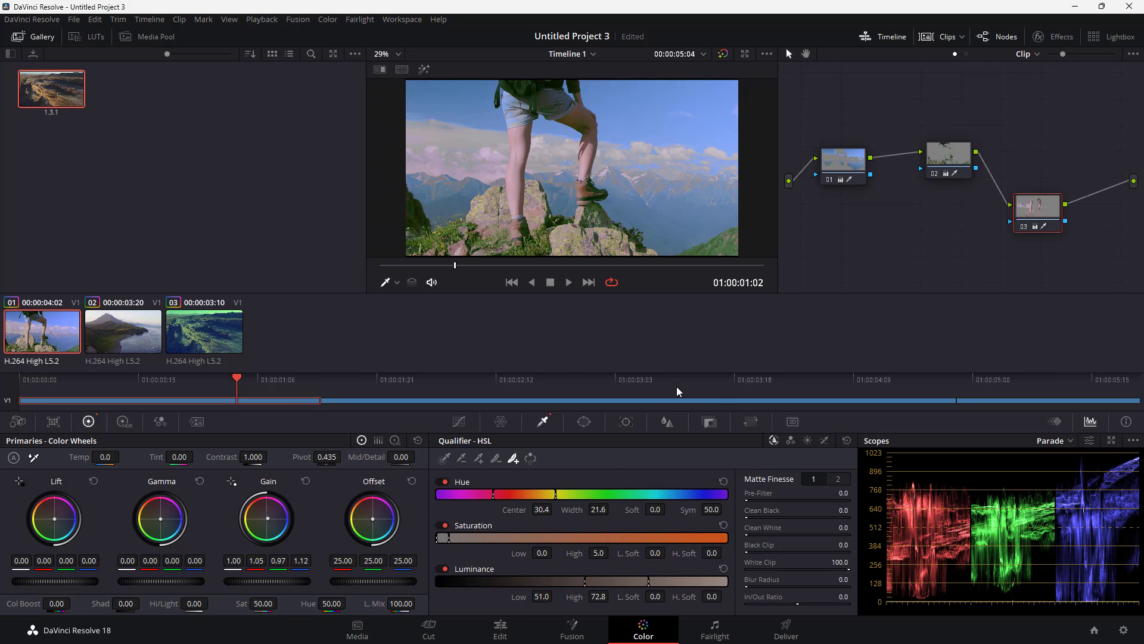